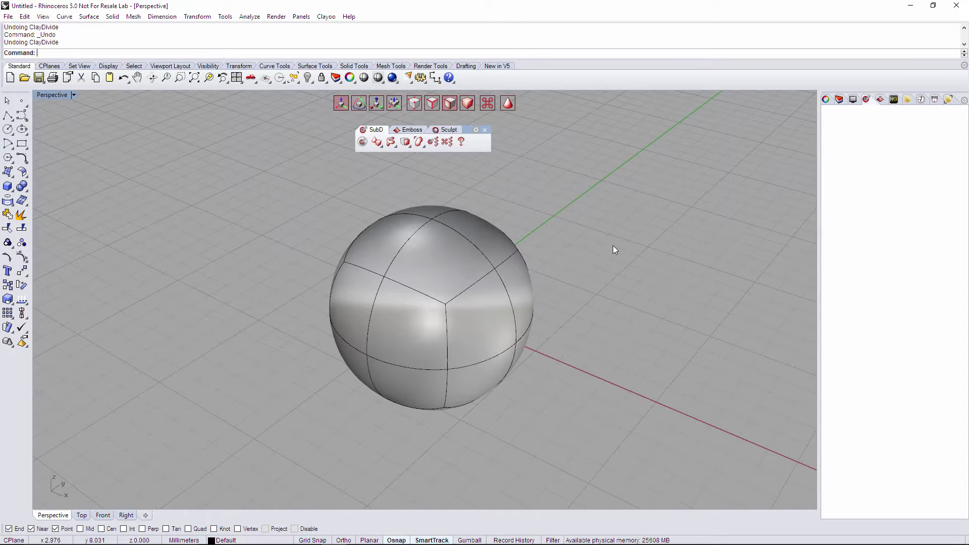
- In vertex mode, try a ClayDivide cut diagonally between two opposite vertices of the sphere's front cage face, and undo it
{"action": "right_click_drag", "start_coordinate": [604, 279], "coordinate": [574, 279]}
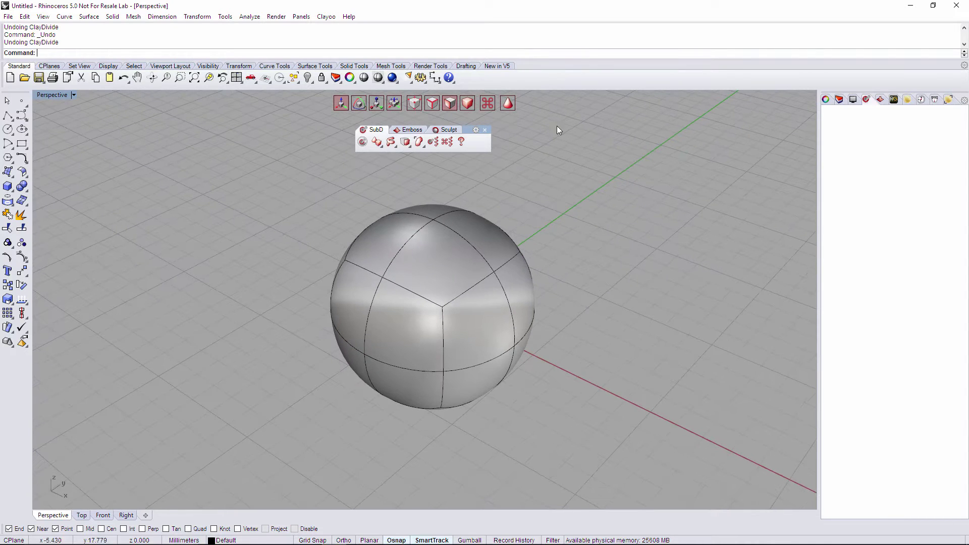
{"action": "right_click_drag", "start_coordinate": [672, 322], "coordinate": [679, 316]}
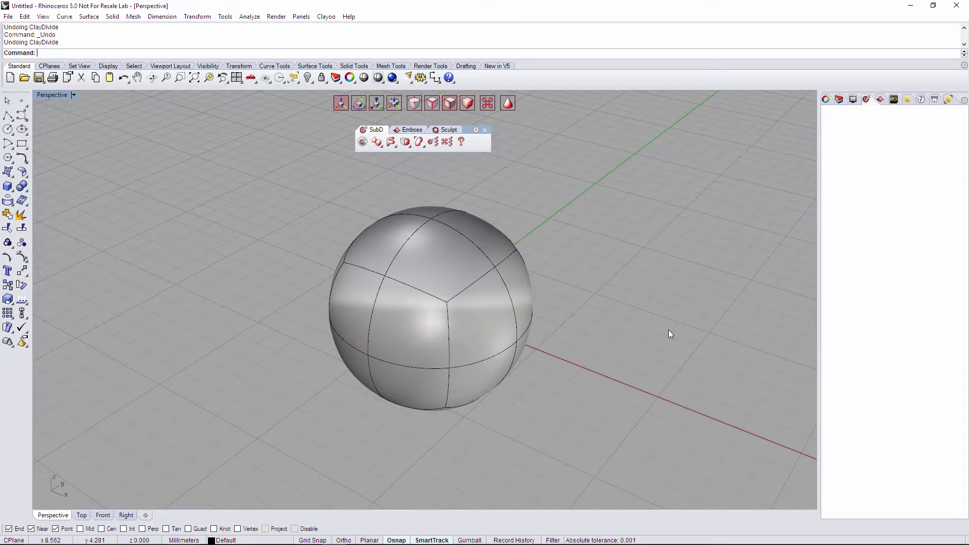
{"action": "scroll", "coordinate": [528, 319], "scroll_direction": "up", "scroll_amount": 1}
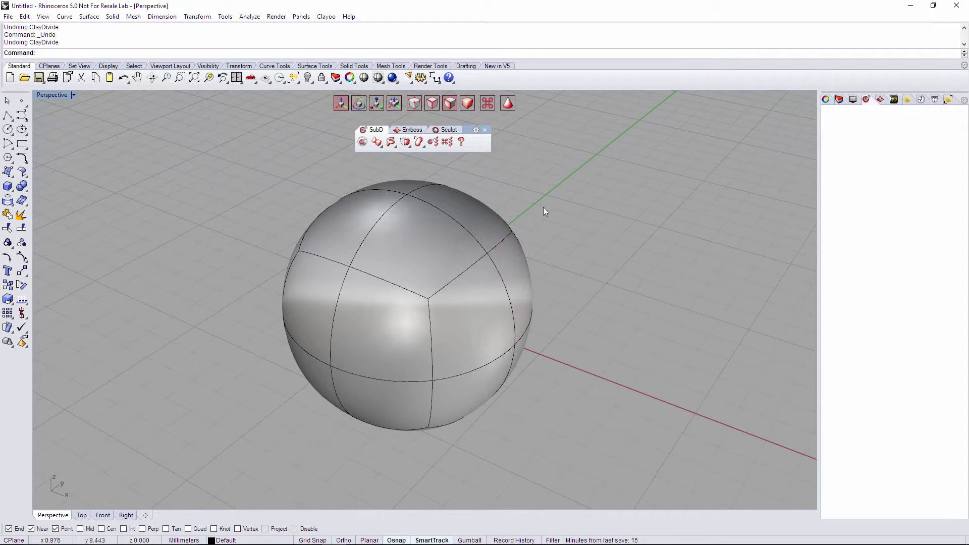
{"action": "left_click", "coordinate": [413, 101]}
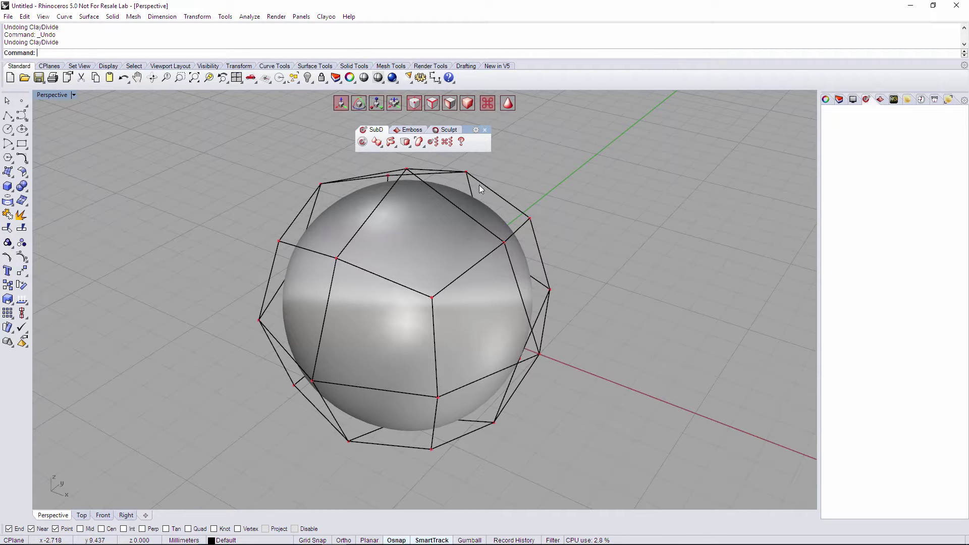
{"action": "left_click", "coordinate": [408, 146]}
{"action": "right_click", "coordinate": [386, 276]}
{"action": "type", "text": "d"}
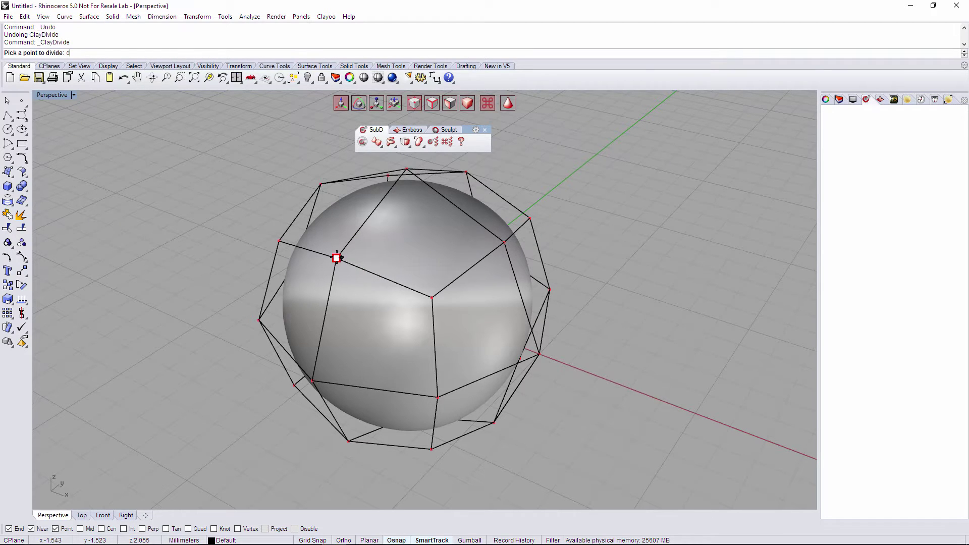
{"action": "left_click", "coordinate": [337, 258]}
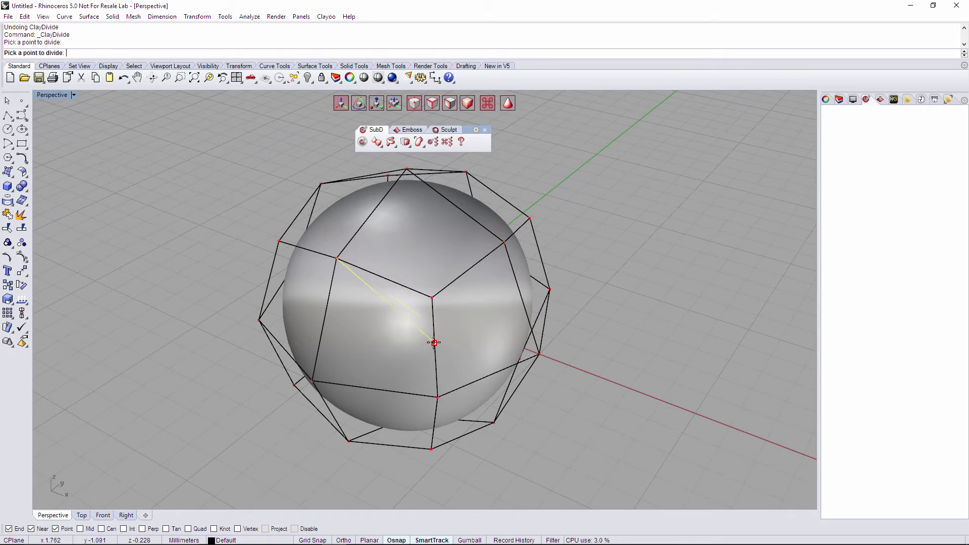
{"action": "left_click", "coordinate": [437, 397]}
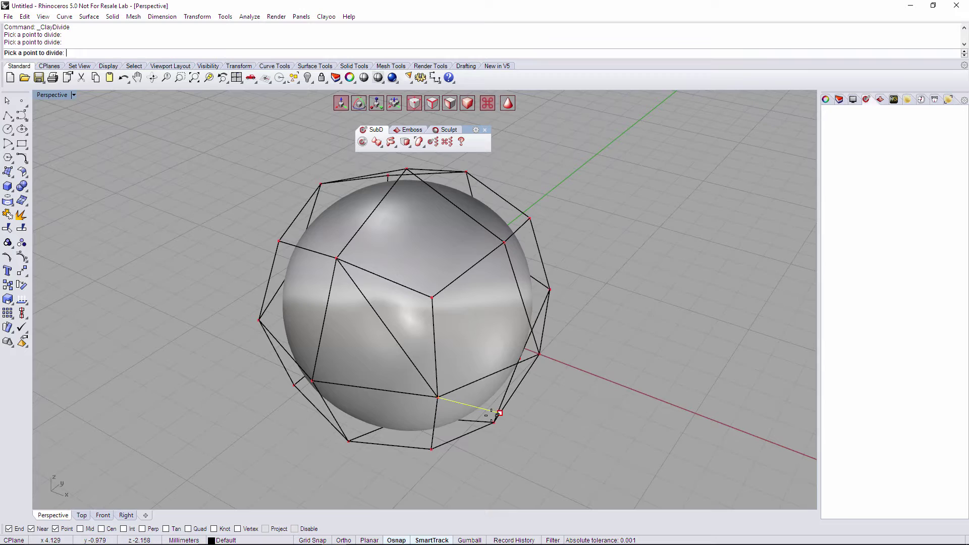
{"action": "right_click", "coordinate": [471, 410]}
{"action": "key", "text": "ctrl+z"}
- Try dividing two adjacent front faces with ClayDivide along a path through points on their three vertical edges, and undo it
{"action": "right_click", "coordinate": [367, 313]}
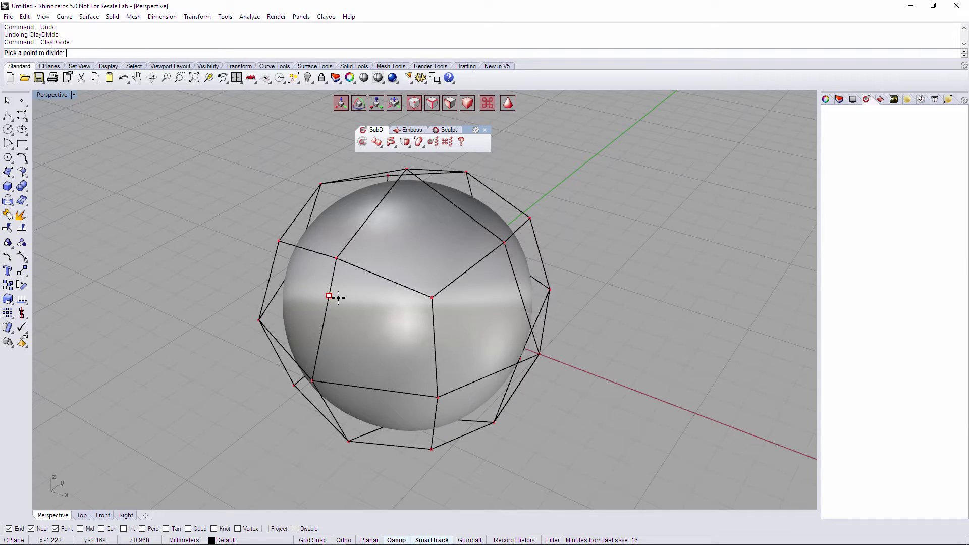
{"action": "left_click", "coordinate": [329, 296]}
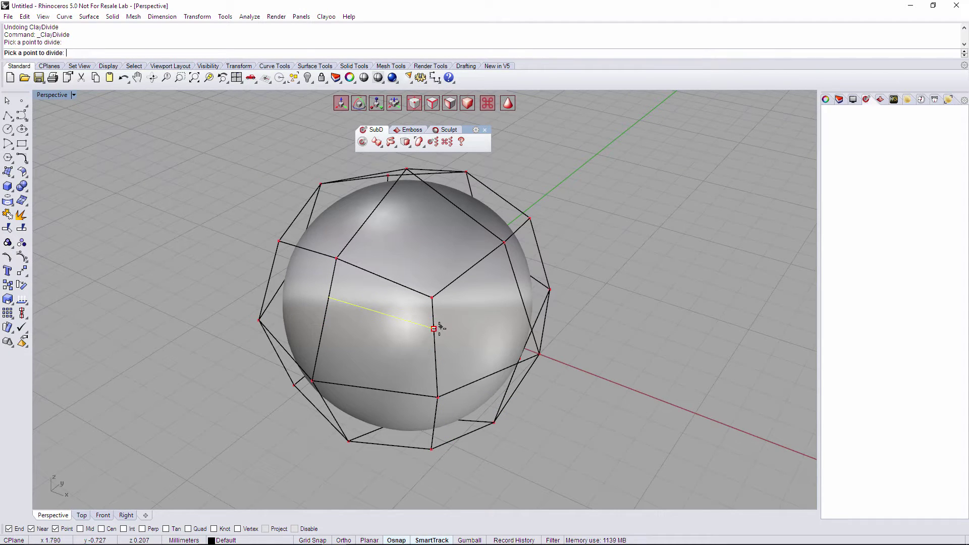
{"action": "left_click", "coordinate": [435, 328]}
{"action": "right_click_drag", "start_coordinate": [513, 283], "coordinate": [492, 303]}
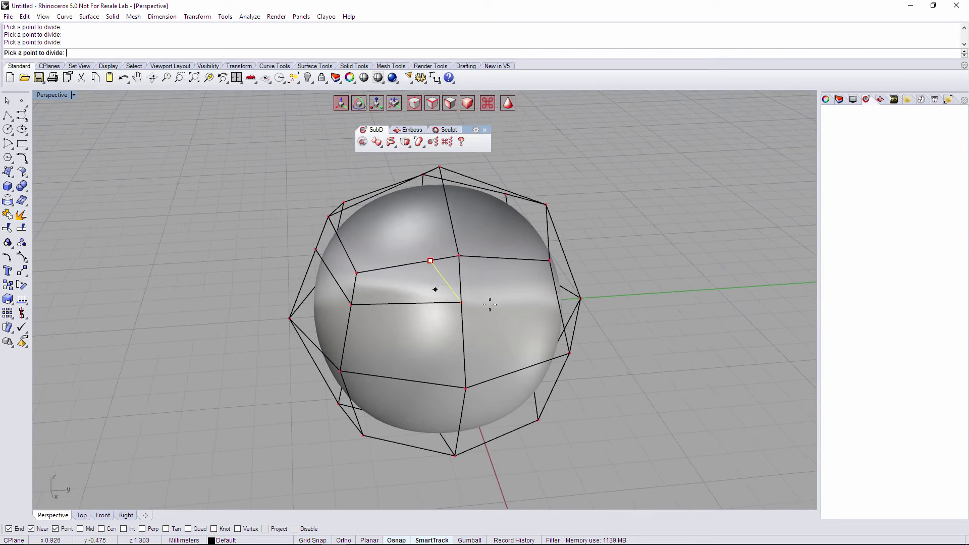
{"action": "left_click", "coordinate": [540, 294]}
{"action": "right_click", "coordinate": [538, 296]}
{"action": "right_click_drag", "start_coordinate": [437, 318], "coordinate": [516, 318]}
{"action": "right_click_drag", "start_coordinate": [546, 283], "coordinate": [503, 291]}
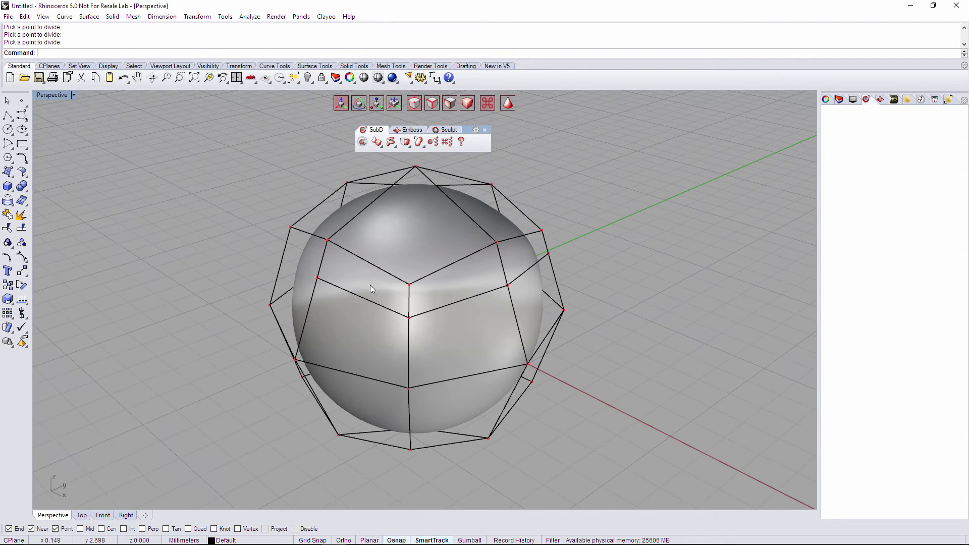
{"action": "key", "text": "ctrl+z"}
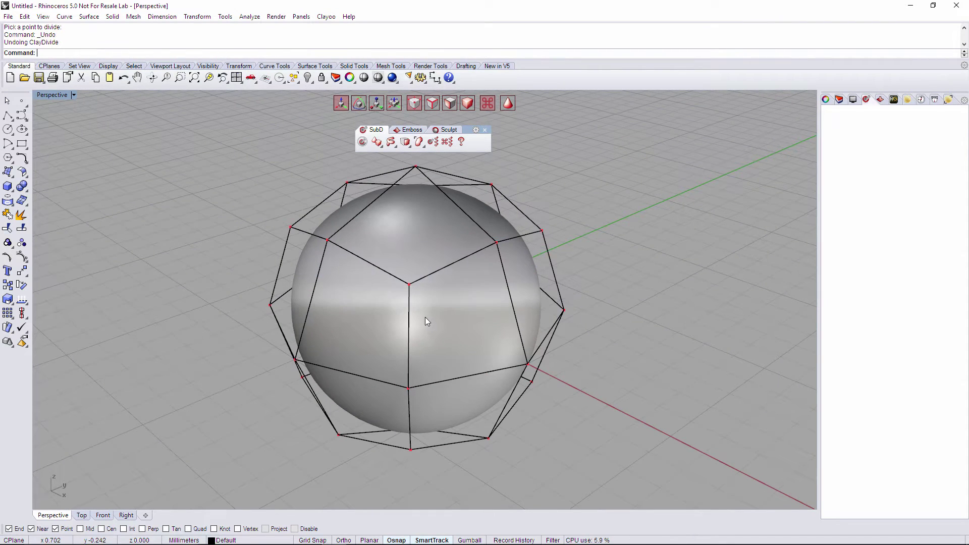
- In edge mode, try dividing only the front face's upper edge at its midpoint with ClayDivide
{"action": "right_click_drag", "start_coordinate": [425, 317], "coordinate": [456, 323]}
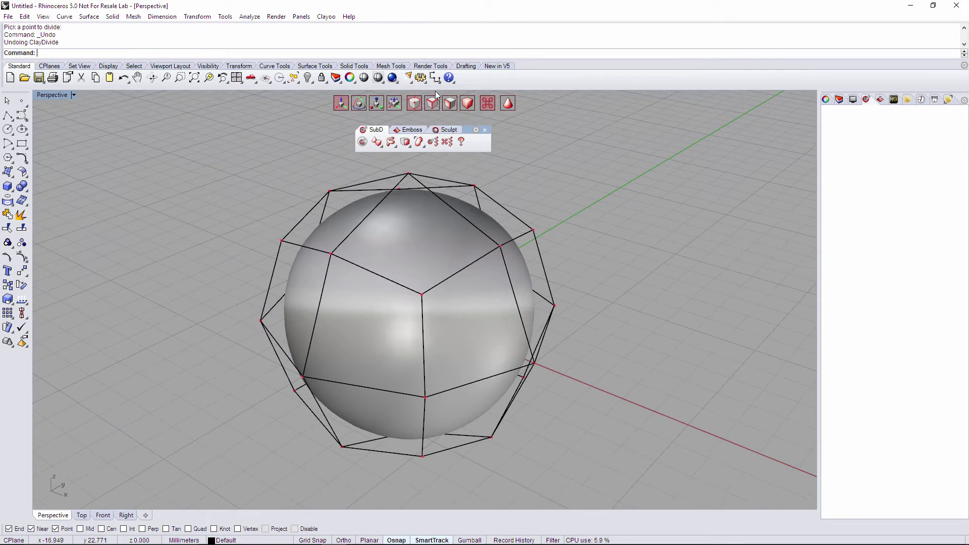
{"action": "right_click_drag", "start_coordinate": [420, 282], "coordinate": [415, 295]}
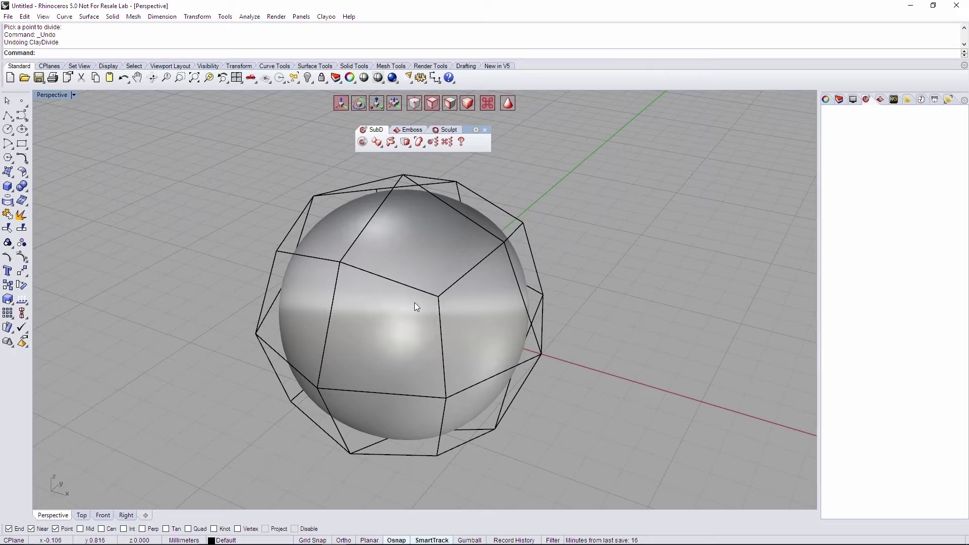
{"action": "left_click", "coordinate": [408, 289]}
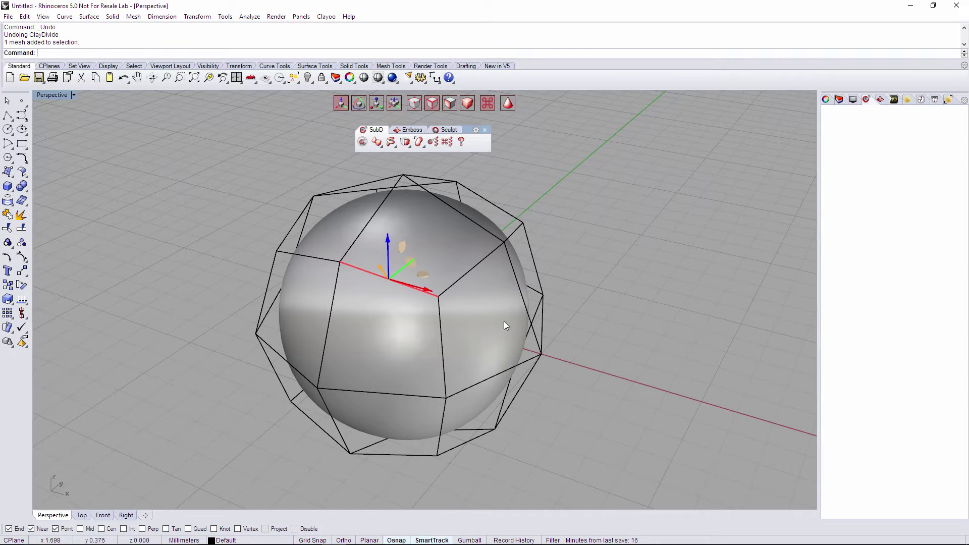
{"action": "right_click_drag", "start_coordinate": [525, 308], "coordinate": [536, 321]}
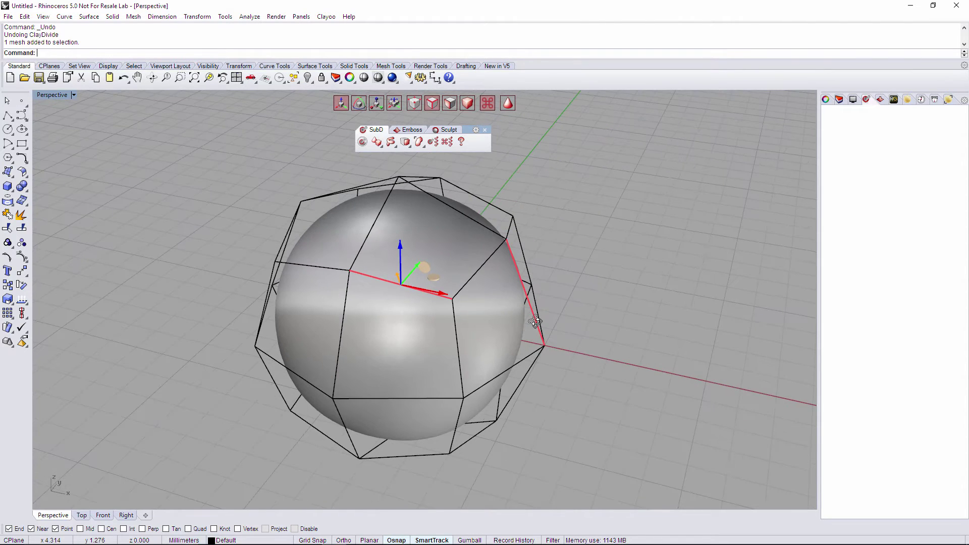
{"action": "right_click", "coordinate": [535, 321]}
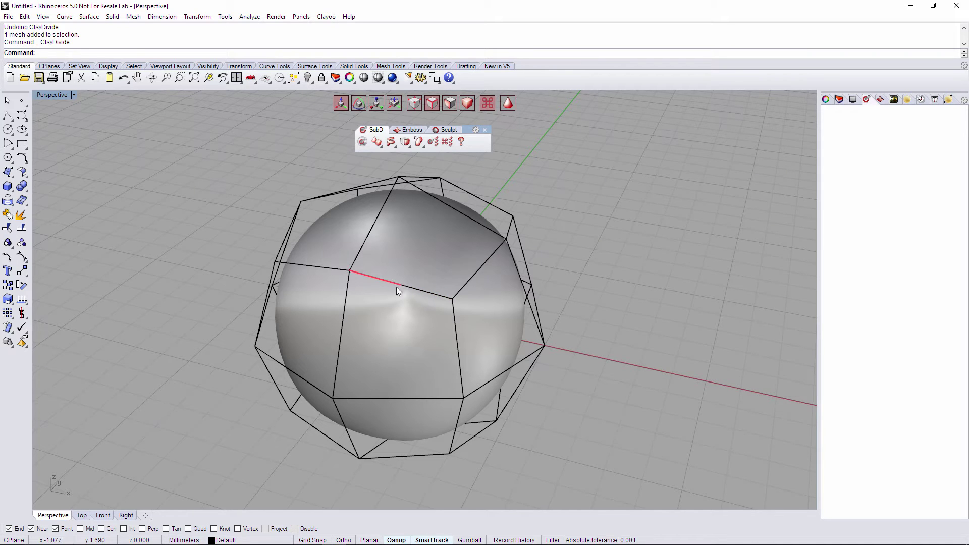
- Try a ClayDivide cut across three roughly parallel selected edges, close to their shared cage line, and undo the division
{"action": "left_click", "coordinate": [383, 283]}
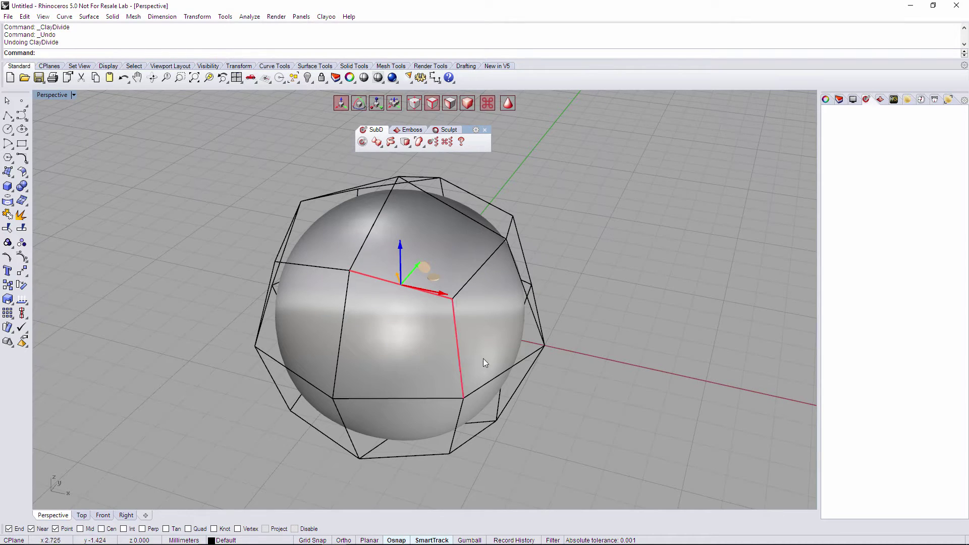
{"action": "right_click_drag", "start_coordinate": [483, 359], "coordinate": [423, 374]}
{"action": "left_click", "coordinate": [405, 381], "text": "shift"}
{"action": "right_click_drag", "start_coordinate": [478, 330], "coordinate": [445, 370]}
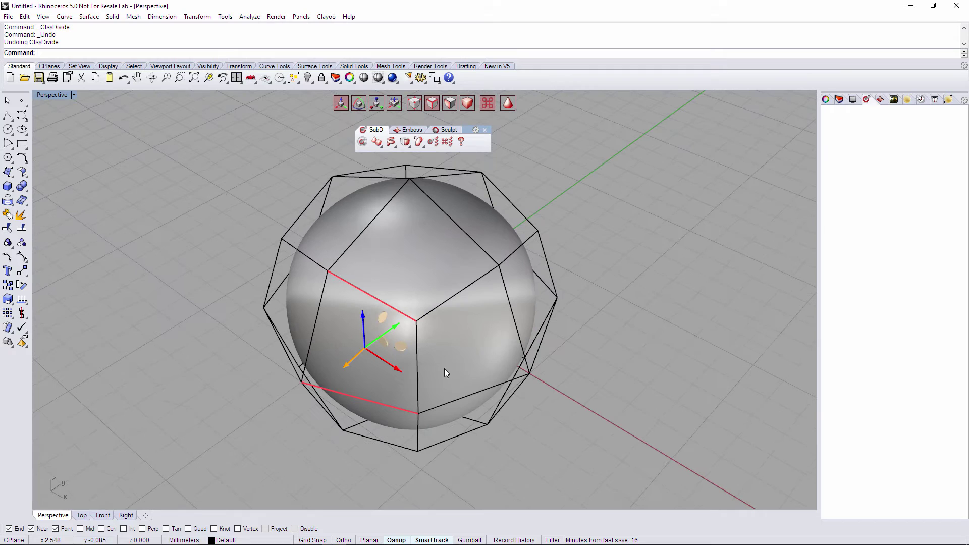
{"action": "left_click", "coordinate": [459, 227], "text": "shift"}
{"action": "right_click_drag", "start_coordinate": [435, 242], "coordinate": [450, 232]}
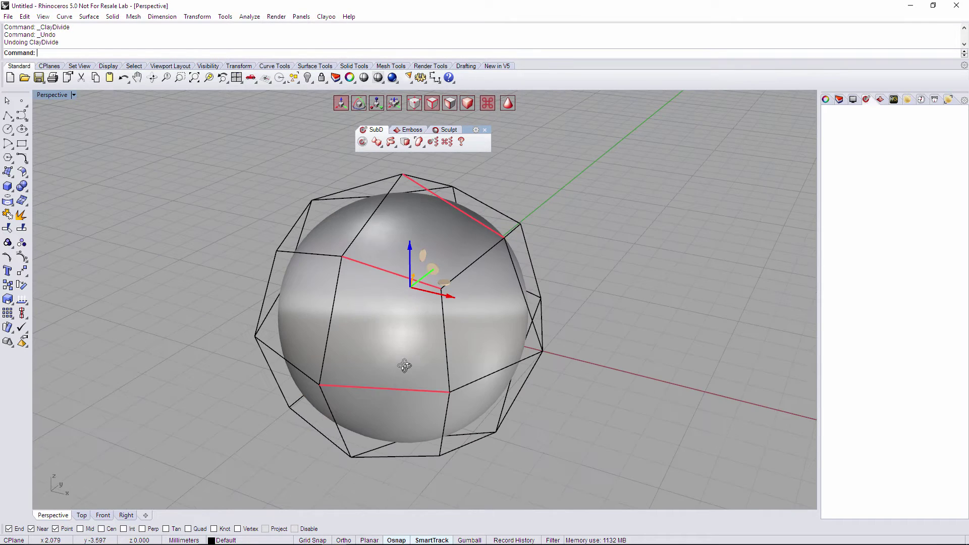
{"action": "right_click_drag", "start_coordinate": [404, 450], "coordinate": [442, 425]}
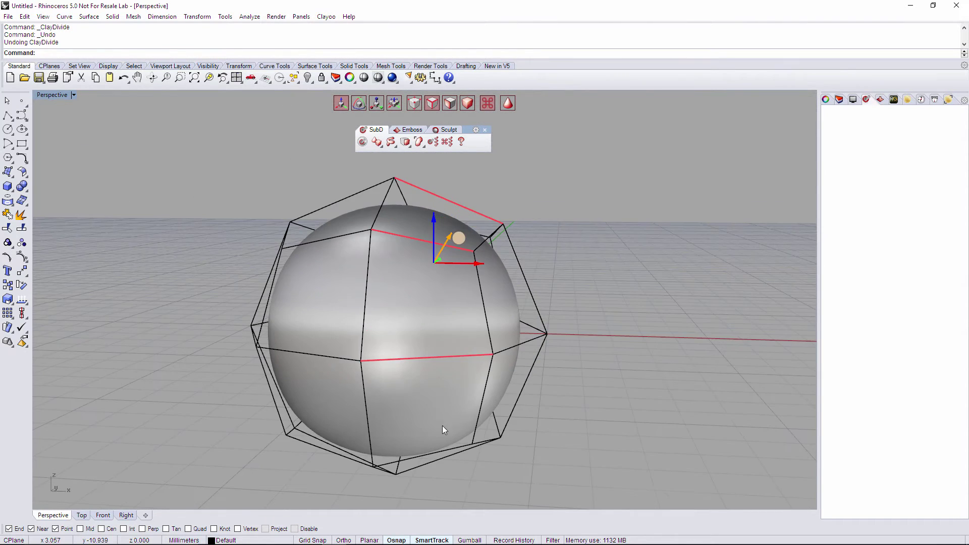
{"action": "right_click_drag", "start_coordinate": [480, 345], "coordinate": [437, 276]}
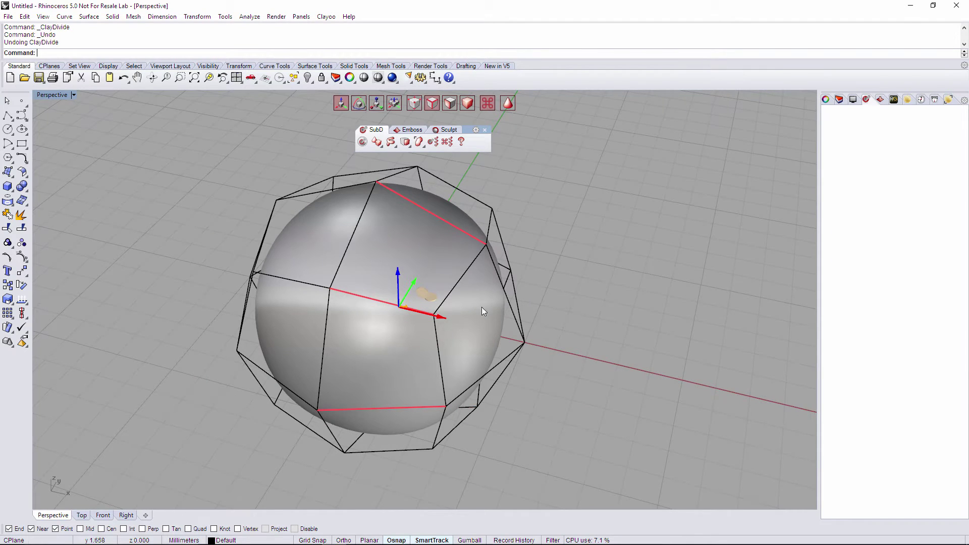
{"action": "right_click_drag", "start_coordinate": [481, 307], "coordinate": [511, 314]}
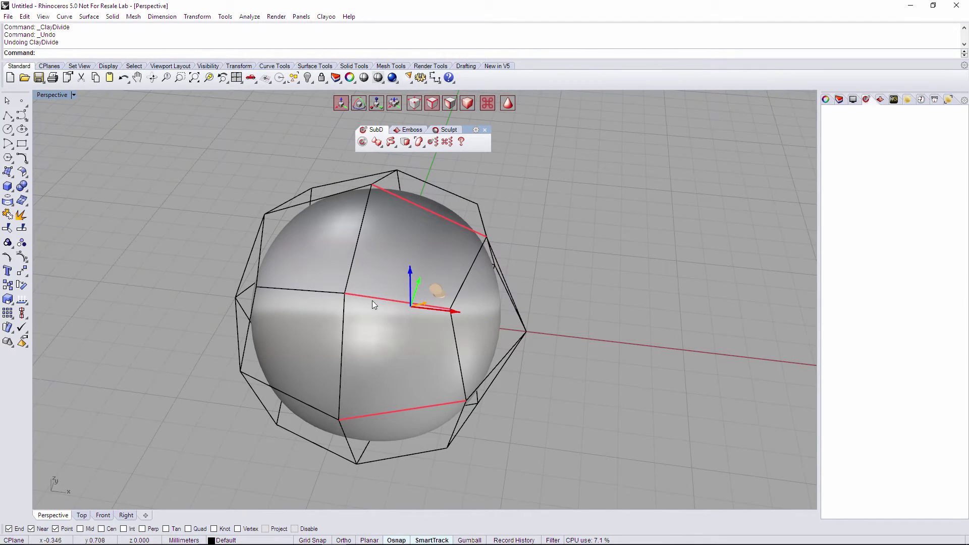
{"action": "key", "text": "d"}
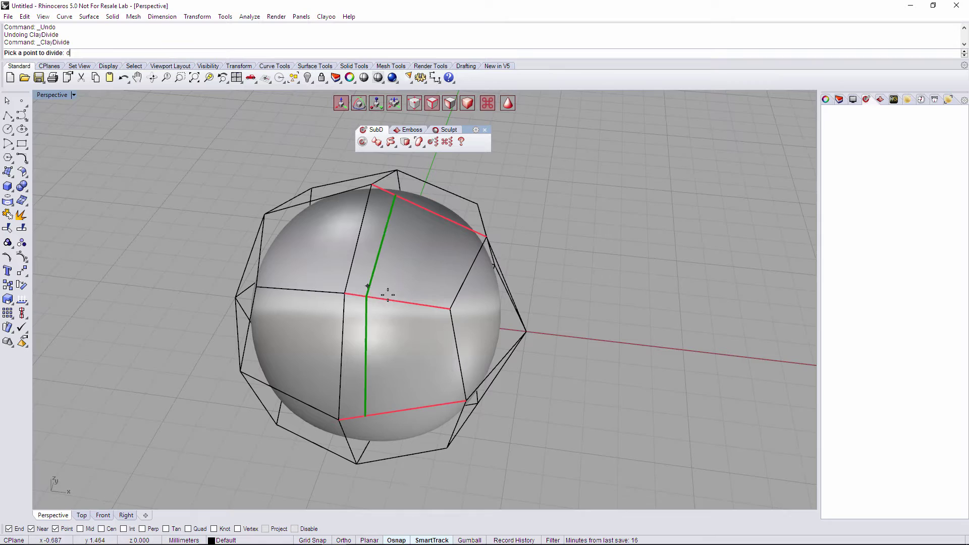
{"action": "key", "text": "Escape"}
{"action": "right_click_drag", "start_coordinate": [395, 304], "coordinate": [530, 341]}
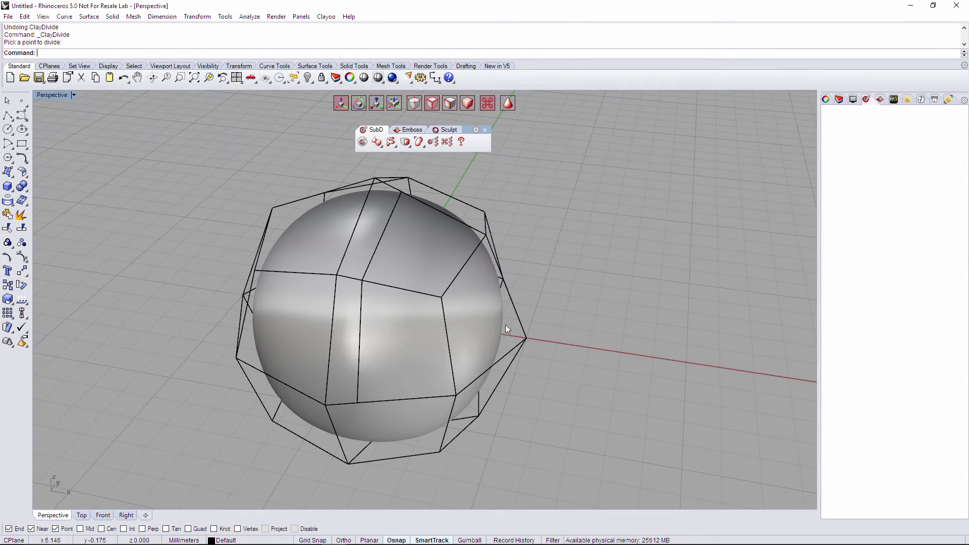
{"action": "key", "text": "ctrl+z"}
- In face mode, try dividing the upper front face in both directions with ClayDivide, and undo the division
{"action": "left_click", "coordinate": [532, 260]}
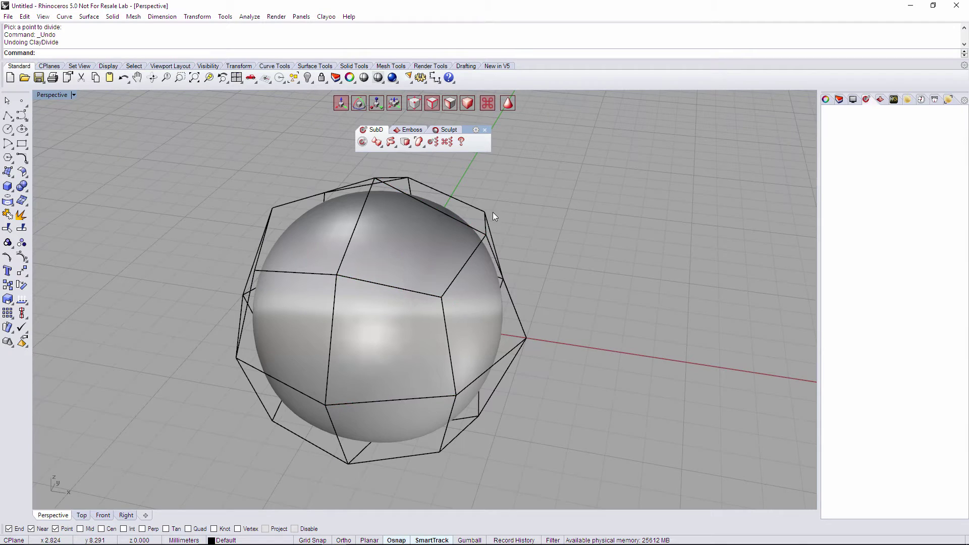
{"action": "left_click", "coordinate": [450, 103]}
{"action": "left_click", "coordinate": [420, 252]}
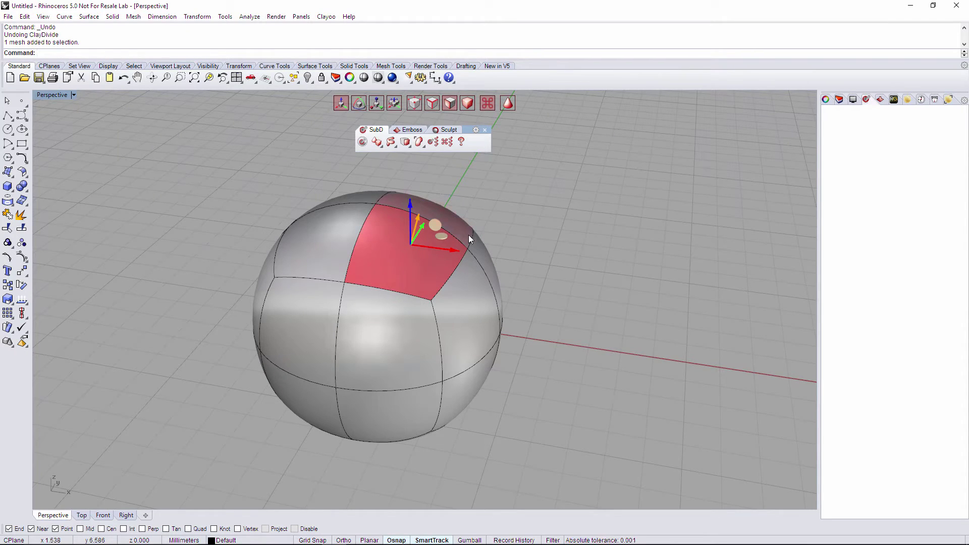
{"action": "key", "text": "Return"}
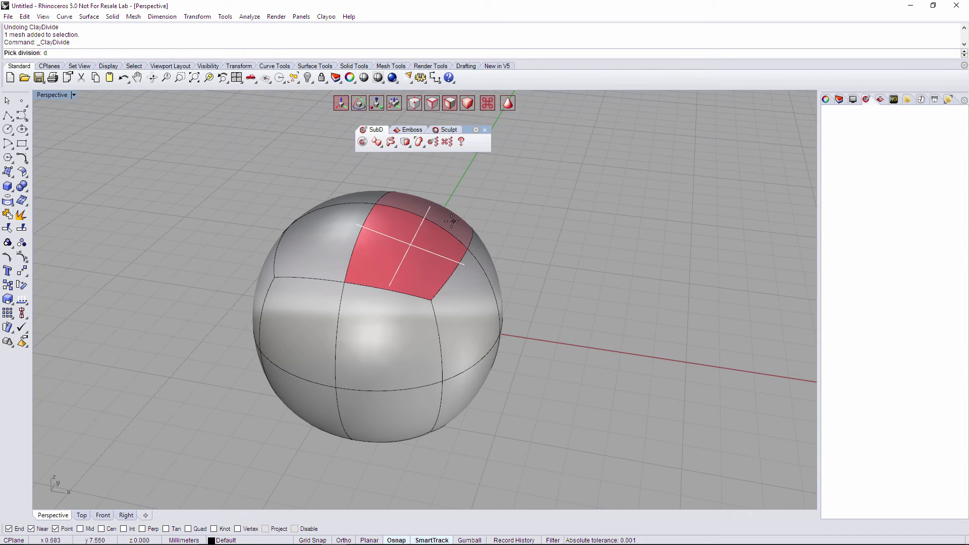
{"action": "right_click_drag", "start_coordinate": [425, 220], "coordinate": [409, 232]}
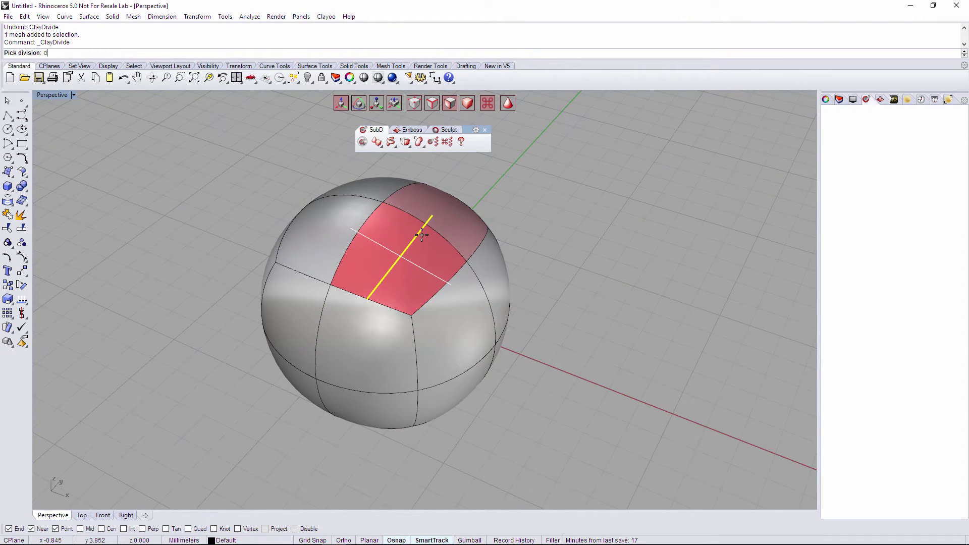
{"action": "left_click", "coordinate": [399, 256]}
{"action": "key", "text": "Return"}
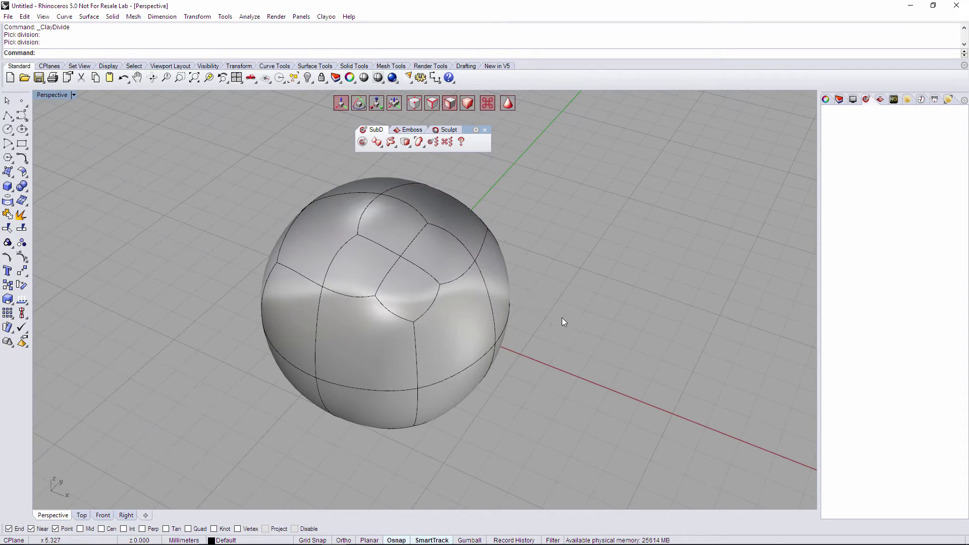
{"action": "right_click_drag", "start_coordinate": [562, 318], "coordinate": [556, 343]}
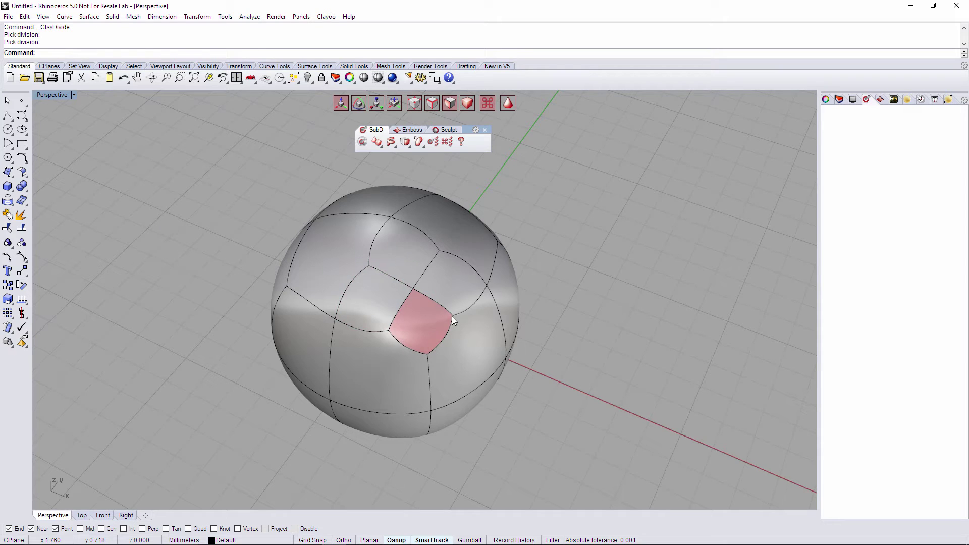
{"action": "key", "text": "ctrl+z"}
- Select the three faces forming a vertical strip down the sphere's front and divide the strip lengthwise with ClayDivide
{"action": "right_click_drag", "start_coordinate": [471, 353], "coordinate": [536, 273]}
{"action": "left_click", "coordinate": [458, 216]}
{"action": "left_click", "coordinate": [433, 284], "text": "shift"}
{"action": "left_click", "coordinate": [438, 344], "text": "shift"}
{"action": "right_click_drag", "start_coordinate": [469, 368], "coordinate": [497, 386]}
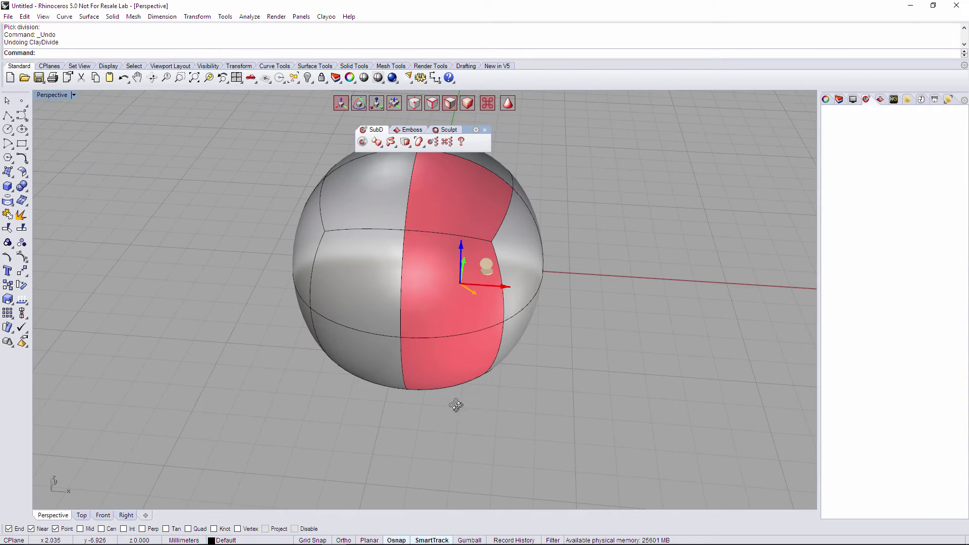
{"action": "right_click_drag", "start_coordinate": [433, 374], "coordinate": [403, 406]}
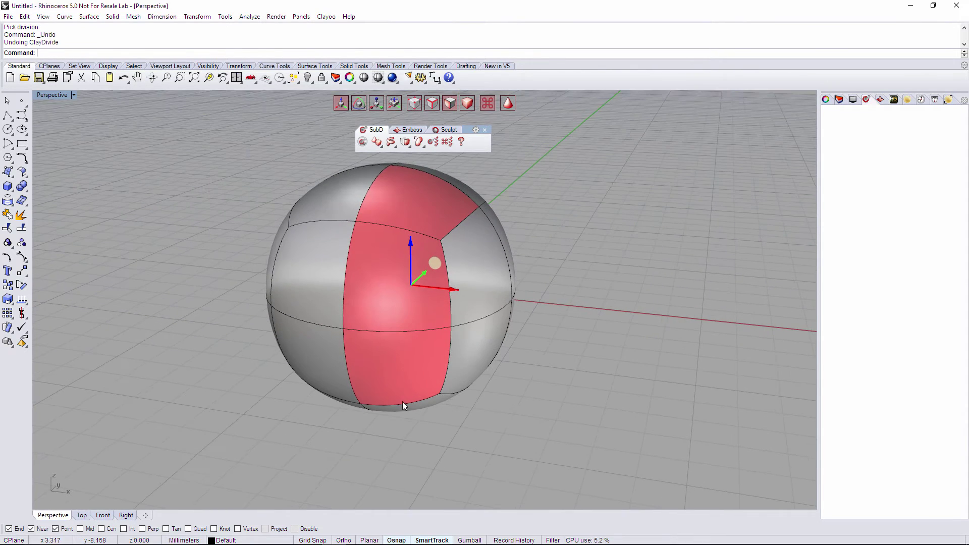
{"action": "right_click", "coordinate": [433, 375]}
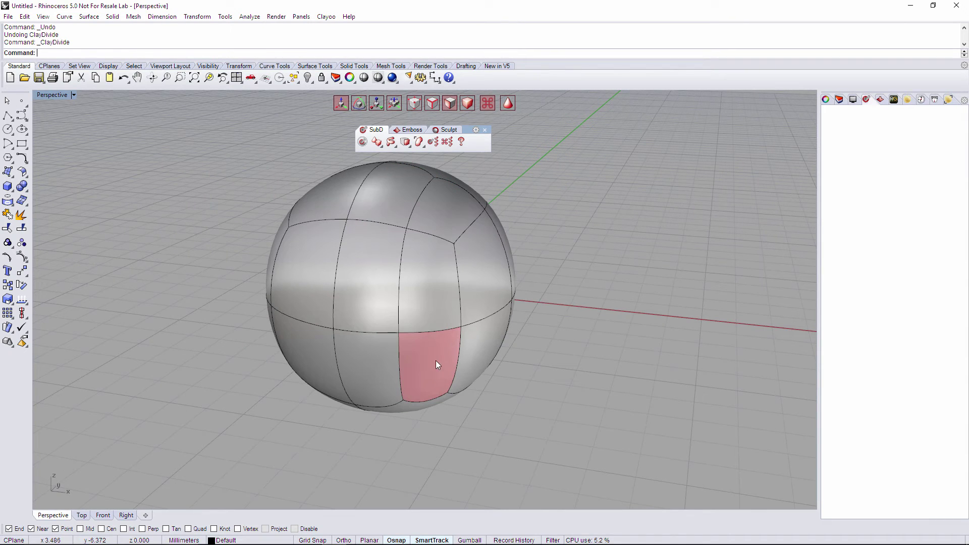
{"action": "left_click", "coordinate": [409, 397]}
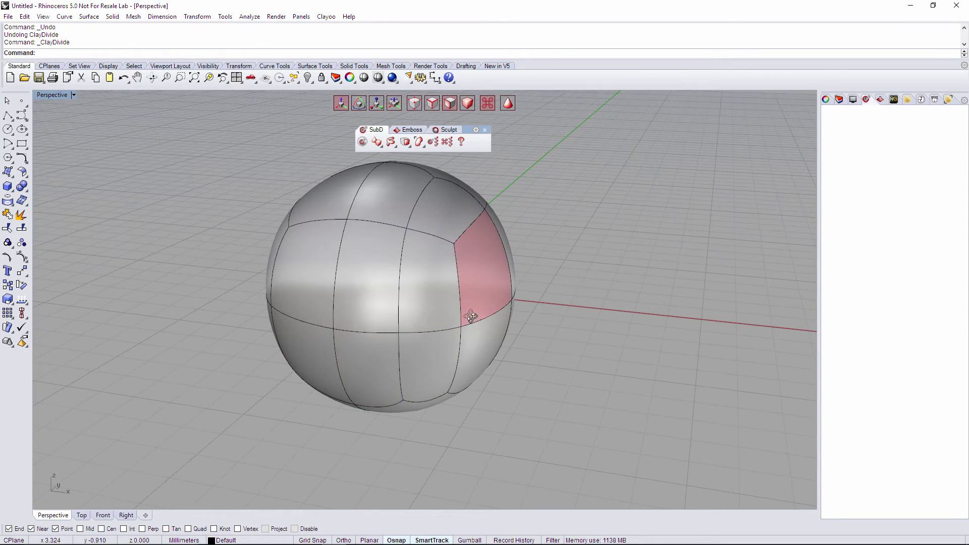
- Undo the lengthwise division of the vertical strip of faces on the sphere
{"action": "right_click_drag", "start_coordinate": [471, 316], "coordinate": [457, 222]}
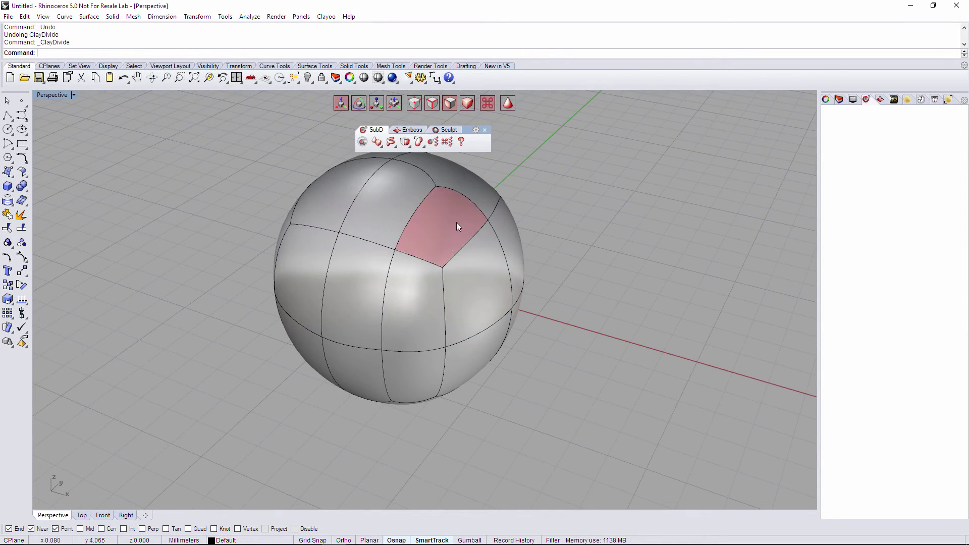
{"action": "left_click", "coordinate": [425, 368]}
{"action": "key", "text": "ctrl+z"}
{"action": "right_click_drag", "start_coordinate": [518, 377], "coordinate": [524, 391]}
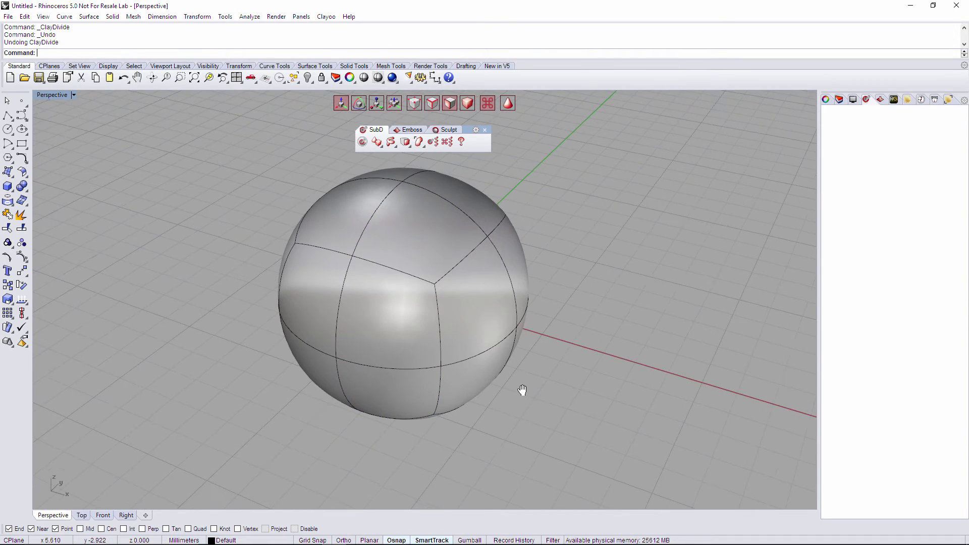
{"action": "right_click_drag", "start_coordinate": [543, 353], "coordinate": [553, 377]}
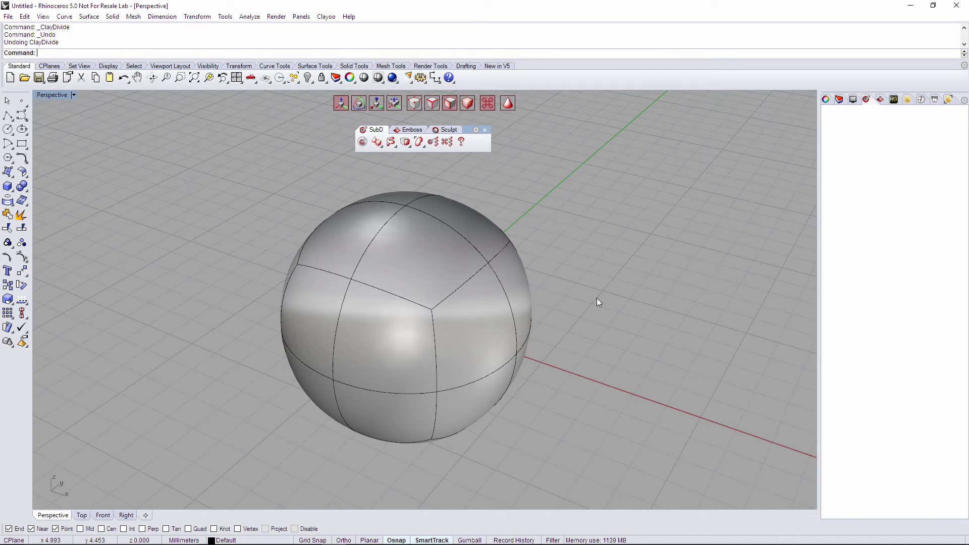
- With no faces selected, use ClayDivide to cut a full vertical loop around the sphere, near the midpoint of the front-right face's upper edge
{"action": "right_click_drag", "start_coordinate": [564, 280], "coordinate": [565, 284]}
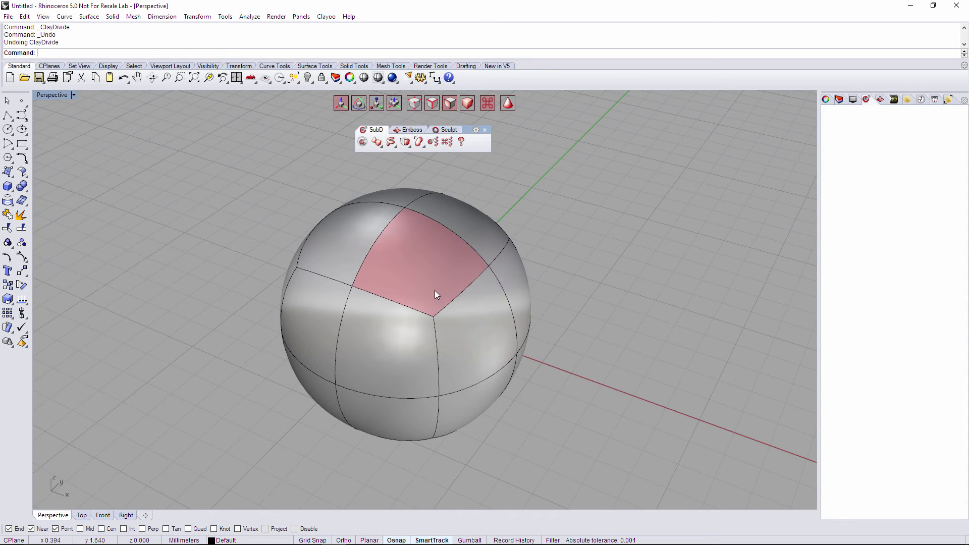
{"action": "key", "text": "d"}
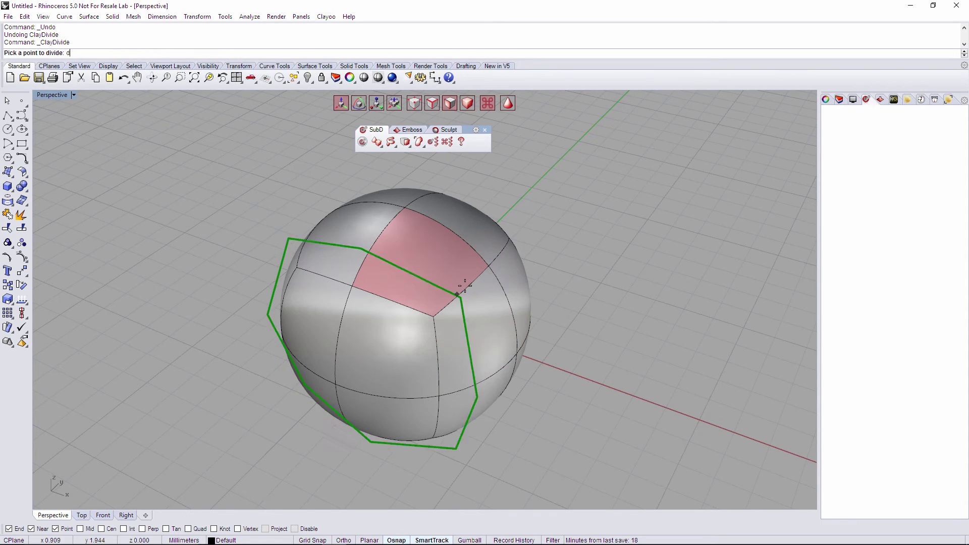
{"action": "right_click_drag", "start_coordinate": [503, 302], "coordinate": [463, 275]}
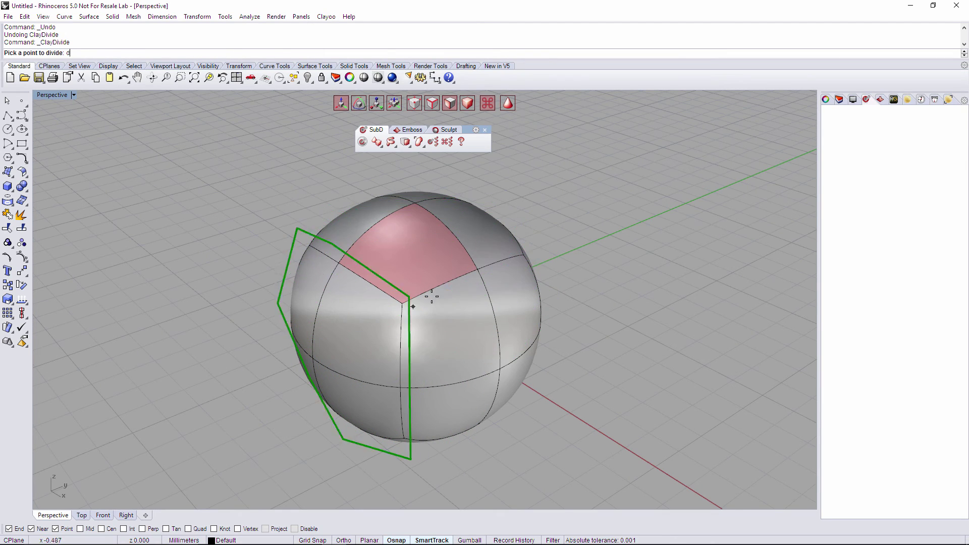
{"action": "left_click", "coordinate": [475, 278]}
{"action": "right_click_drag", "start_coordinate": [475, 277], "coordinate": [461, 275]}
{"action": "right_click_drag", "start_coordinate": [482, 363], "coordinate": [505, 368]}
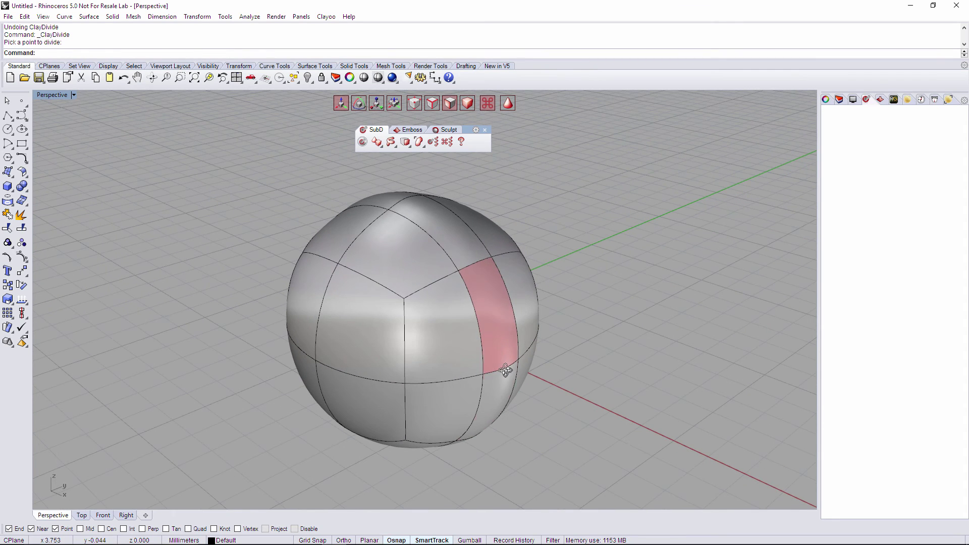
- Cut a full horizontal loop around the sphere with ClayDivide, between the front corner point and the existing middle loop
{"action": "right_click", "coordinate": [429, 307]}
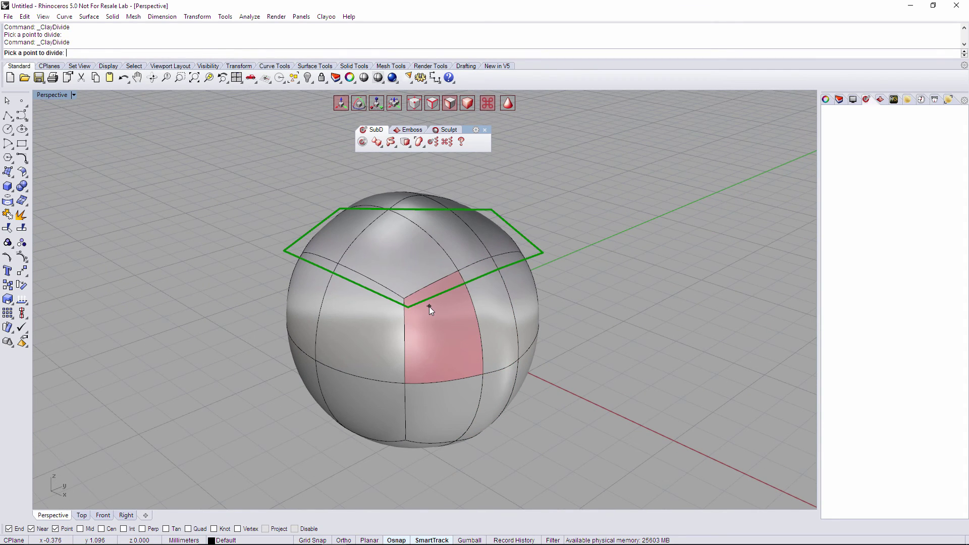
{"action": "left_click", "coordinate": [404, 349]}
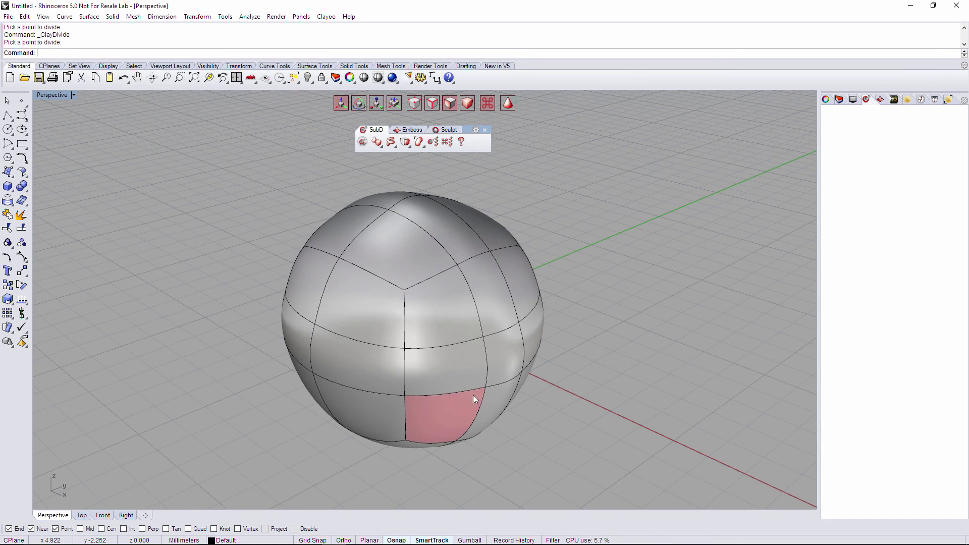
{"action": "mouse_move", "coordinate": [469, 387]}
{"action": "right_mouse_down"}
{"action": "mouse_move", "coordinate": [380, 359]}
{"action": "mouse_move", "coordinate": [459, 362]}
{"action": "mouse_move", "coordinate": [472, 374]}
{"action": "right_mouse_up"}
{"action": "right_click_drag", "start_coordinate": [663, 379], "coordinate": [635, 380]}
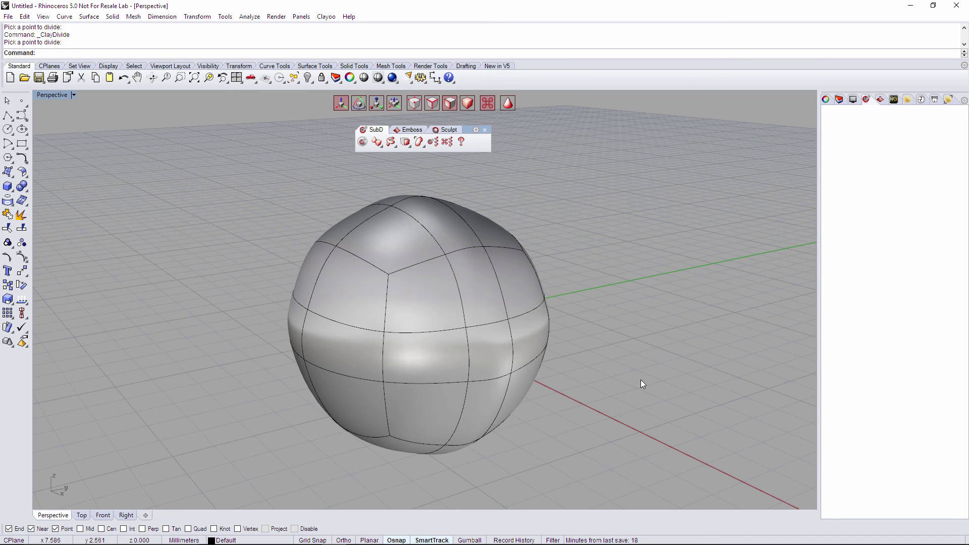
{"action": "right_click_drag", "start_coordinate": [606, 365], "coordinate": [612, 383]}
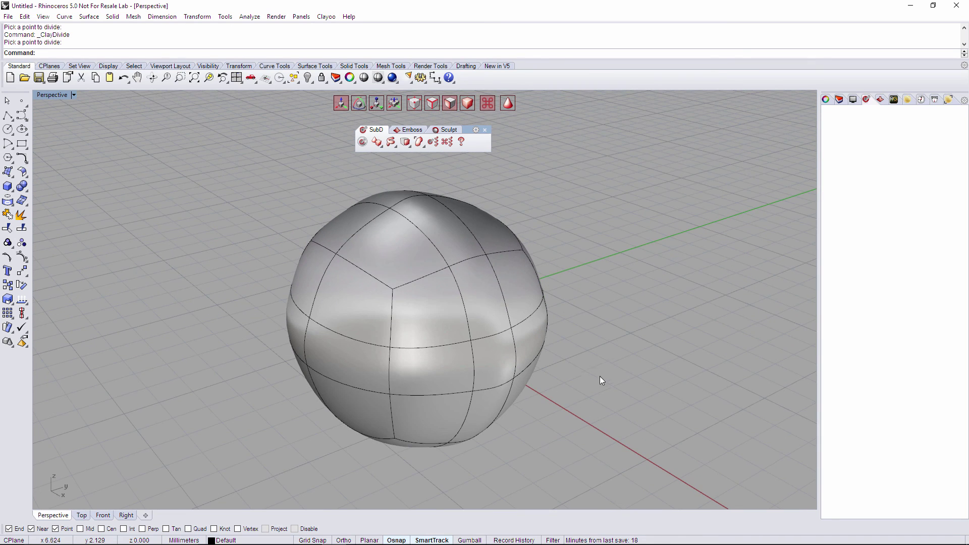